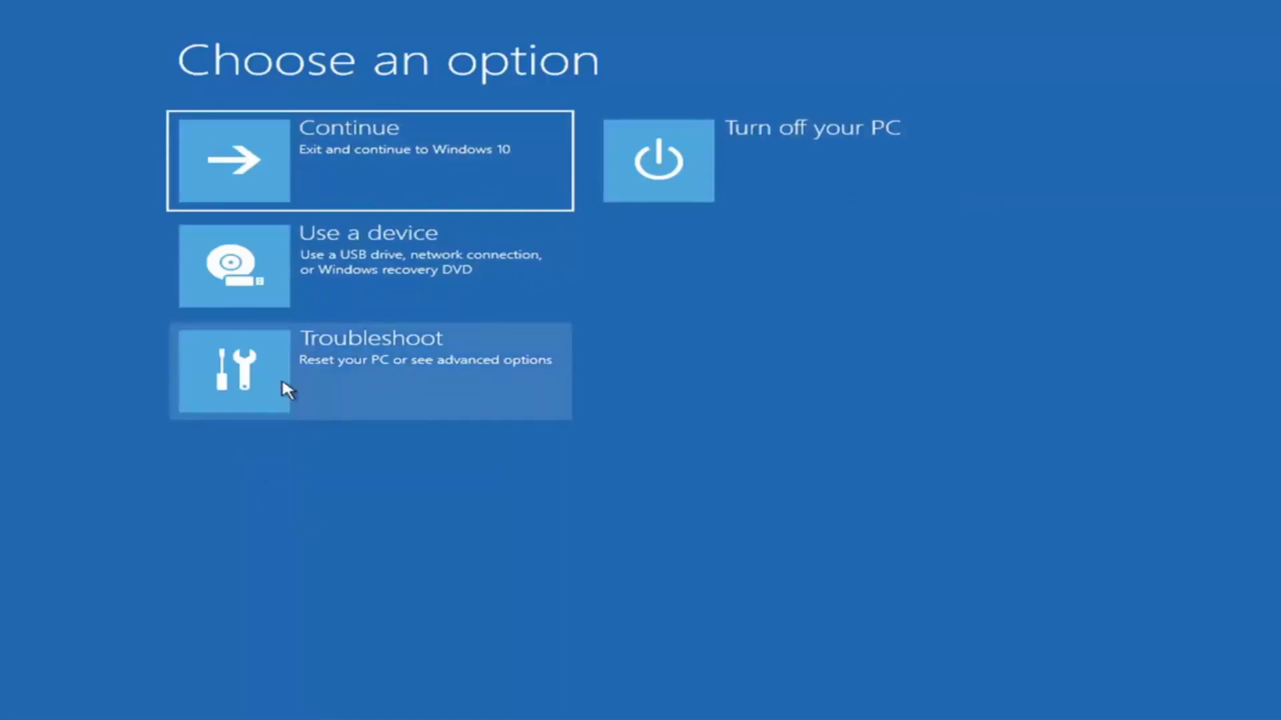
Step: Run Startup Repair from the advanced troubleshooting options
{"action": "left_click", "coordinate": [479, 376]}
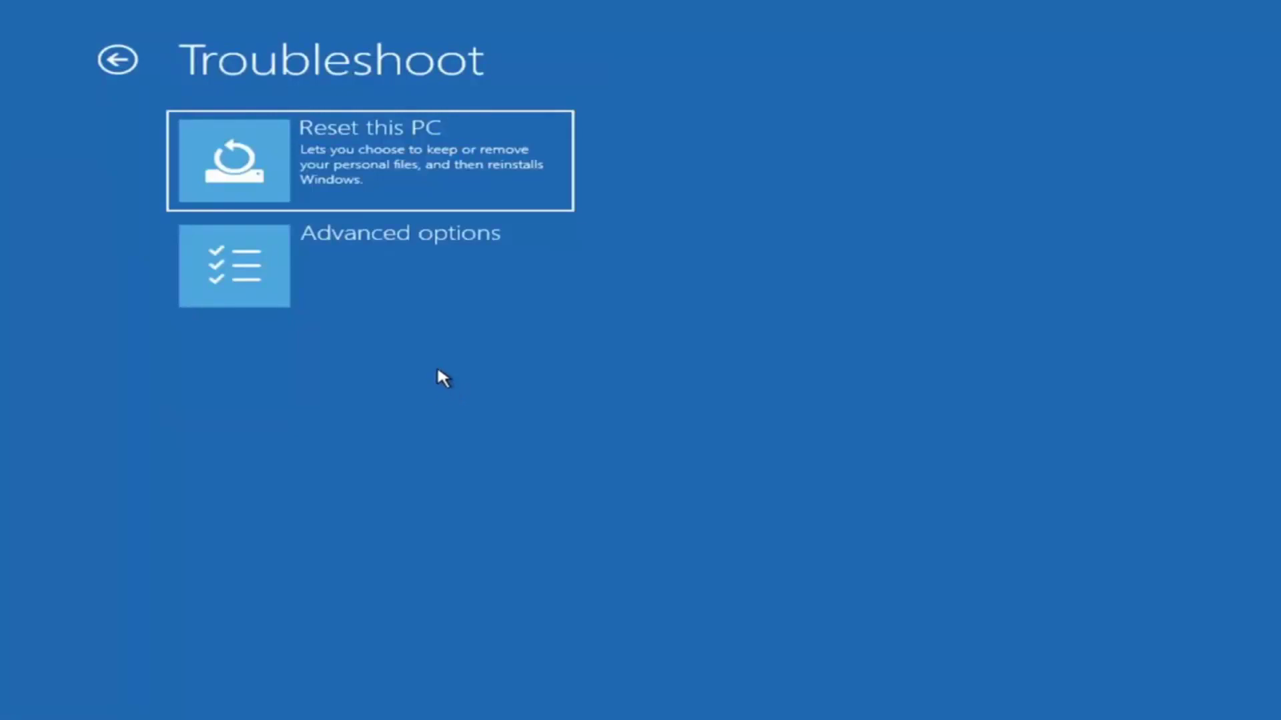
{"action": "left_click", "coordinate": [406, 272]}
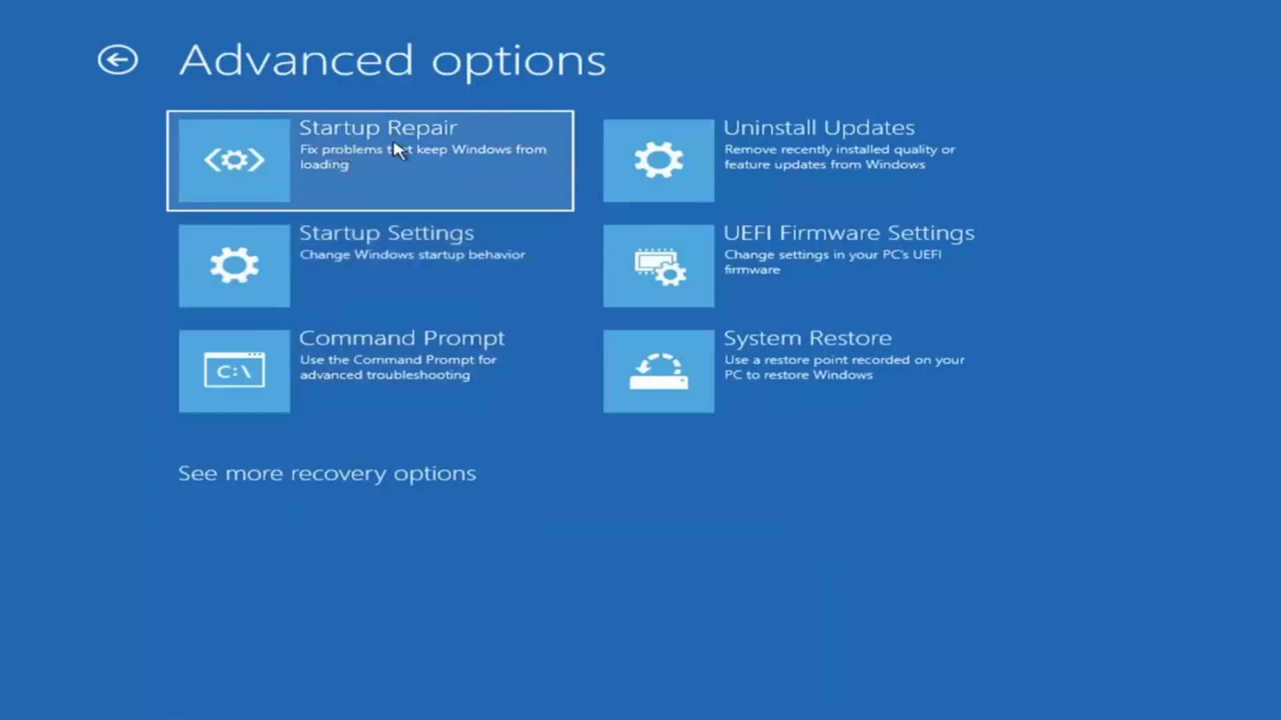
{"action": "left_click", "coordinate": [348, 172]}
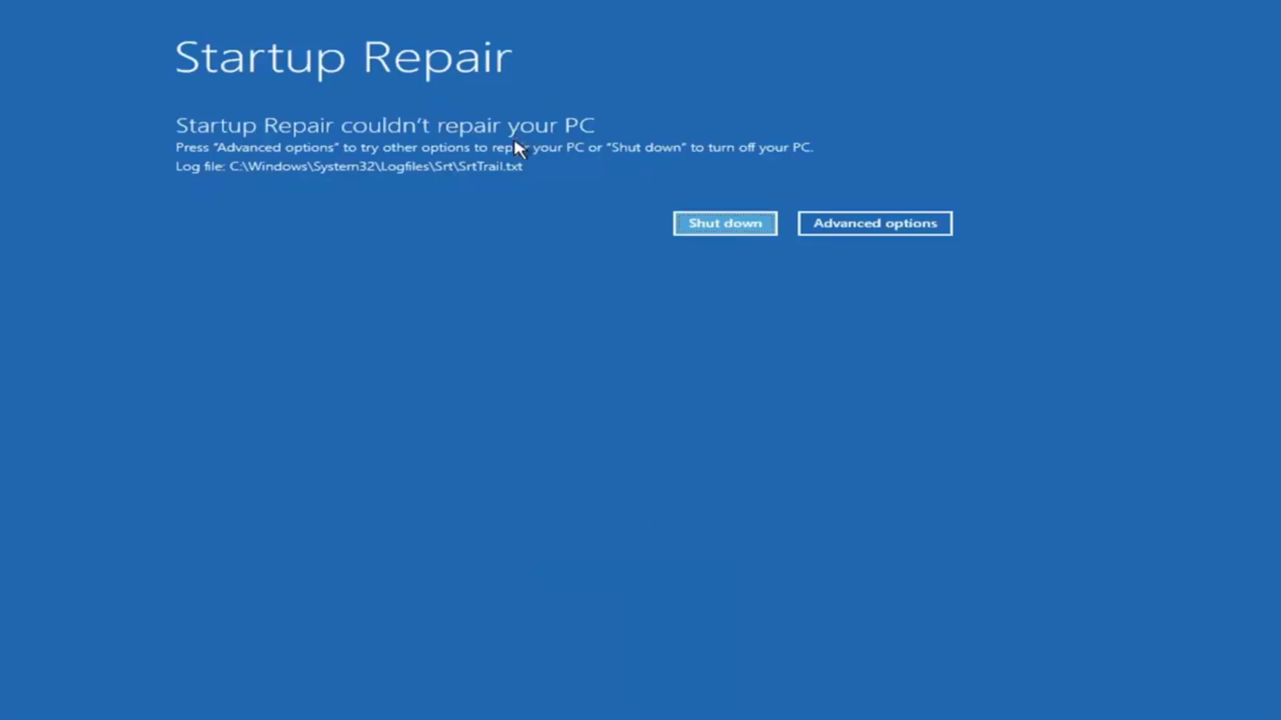
Step: Return to the advanced troubleshooting options and review the Startup Settings and Uninstall Updates choices without applying any
{"action": "left_click", "coordinate": [904, 223]}
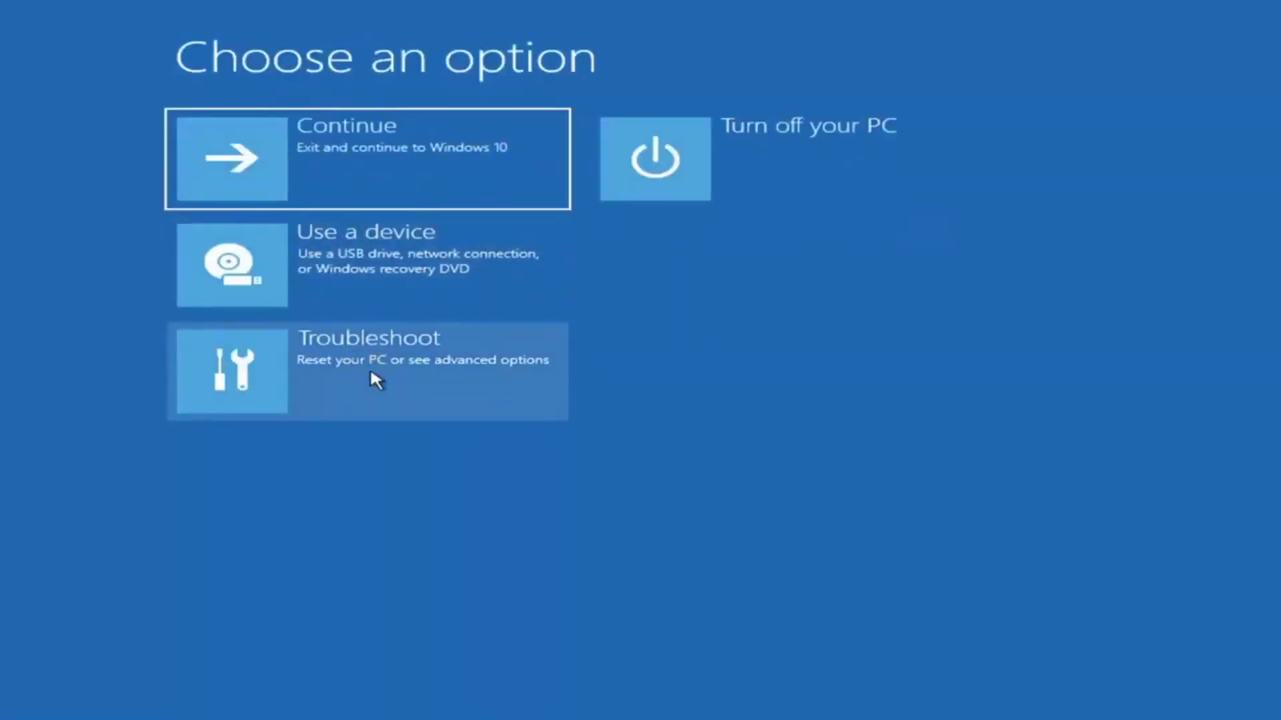
{"action": "left_click", "coordinate": [372, 374]}
{"action": "left_click", "coordinate": [330, 273]}
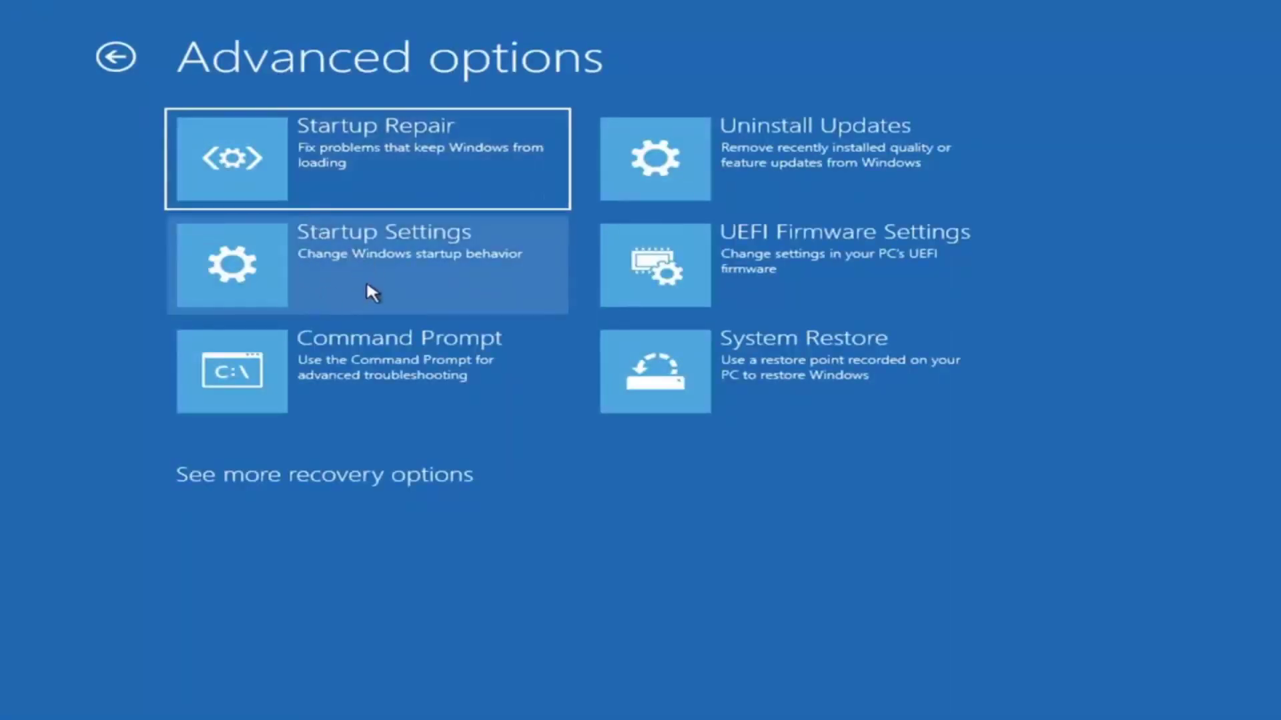
{"action": "left_click", "coordinate": [329, 260]}
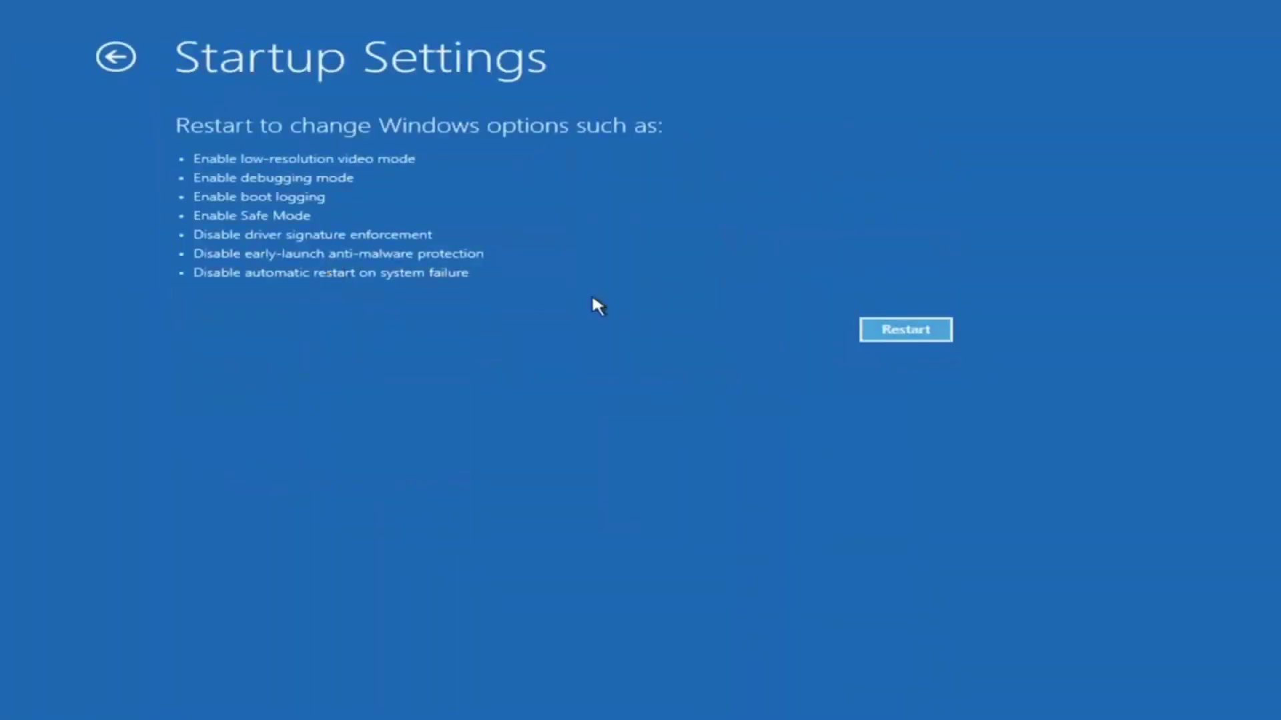
{"action": "left_click", "coordinate": [898, 341]}
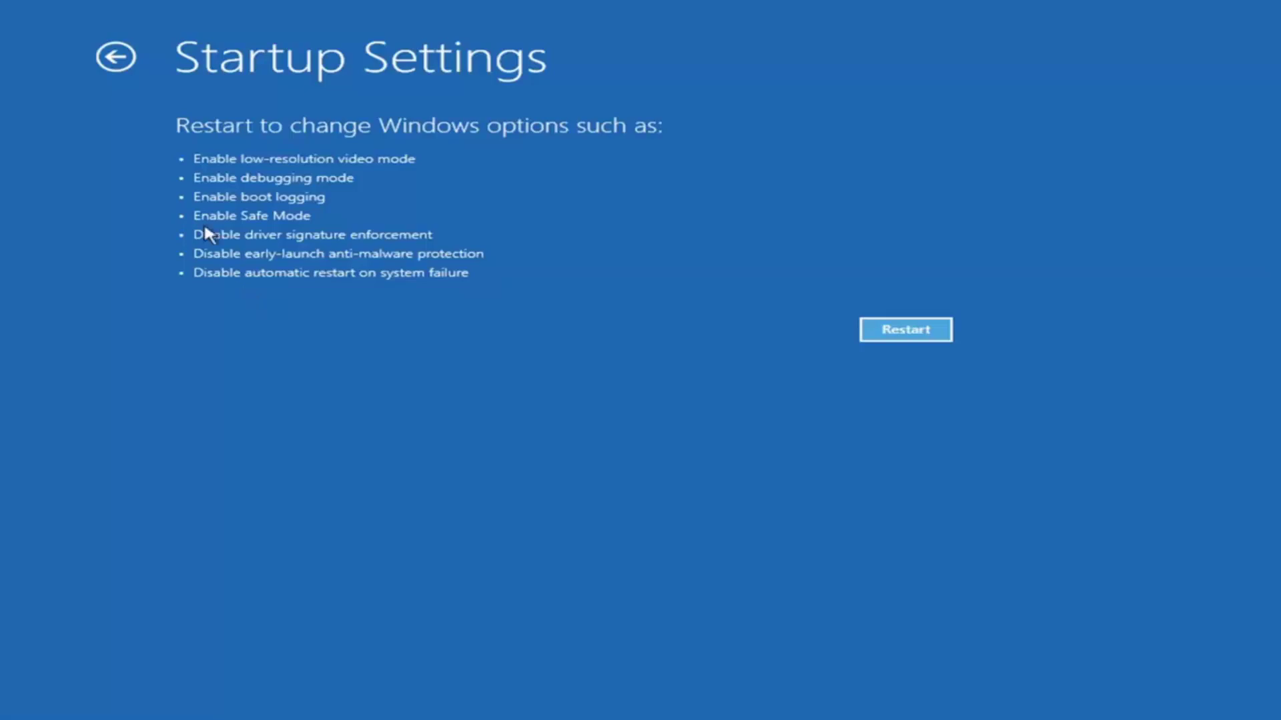
{"action": "left_click", "coordinate": [106, 57]}
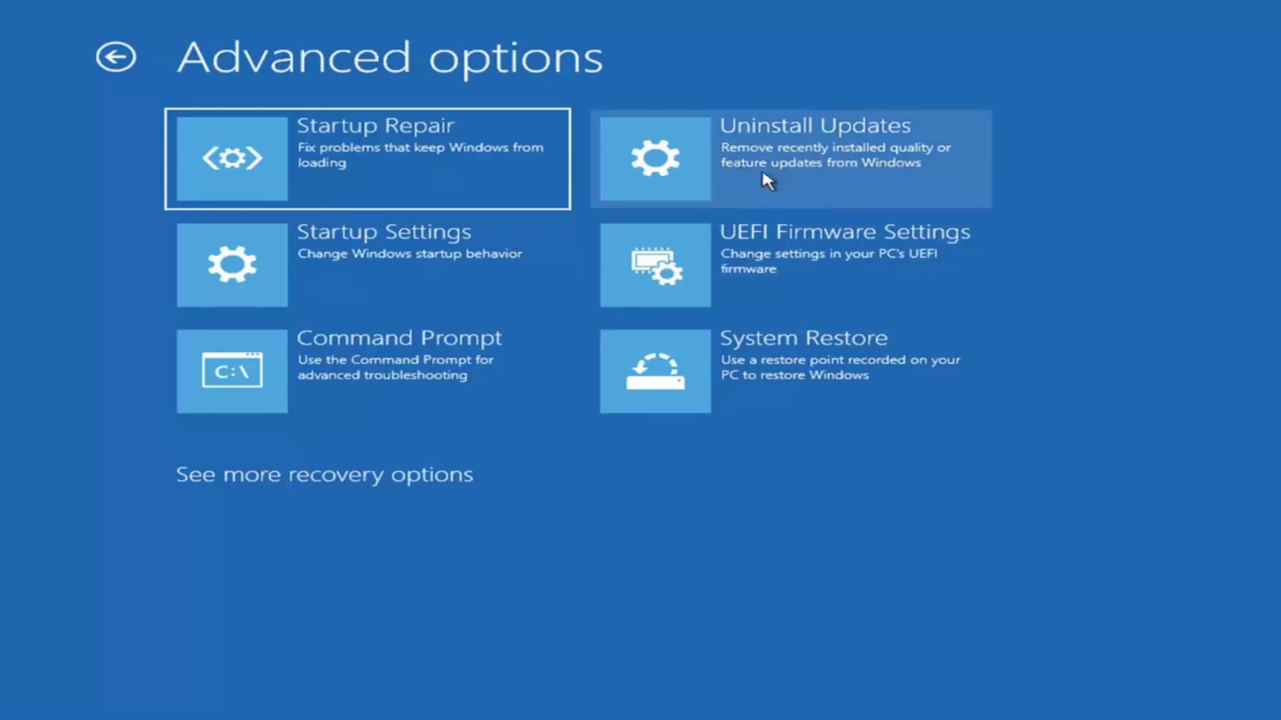
{"action": "left_click", "coordinate": [745, 160]}
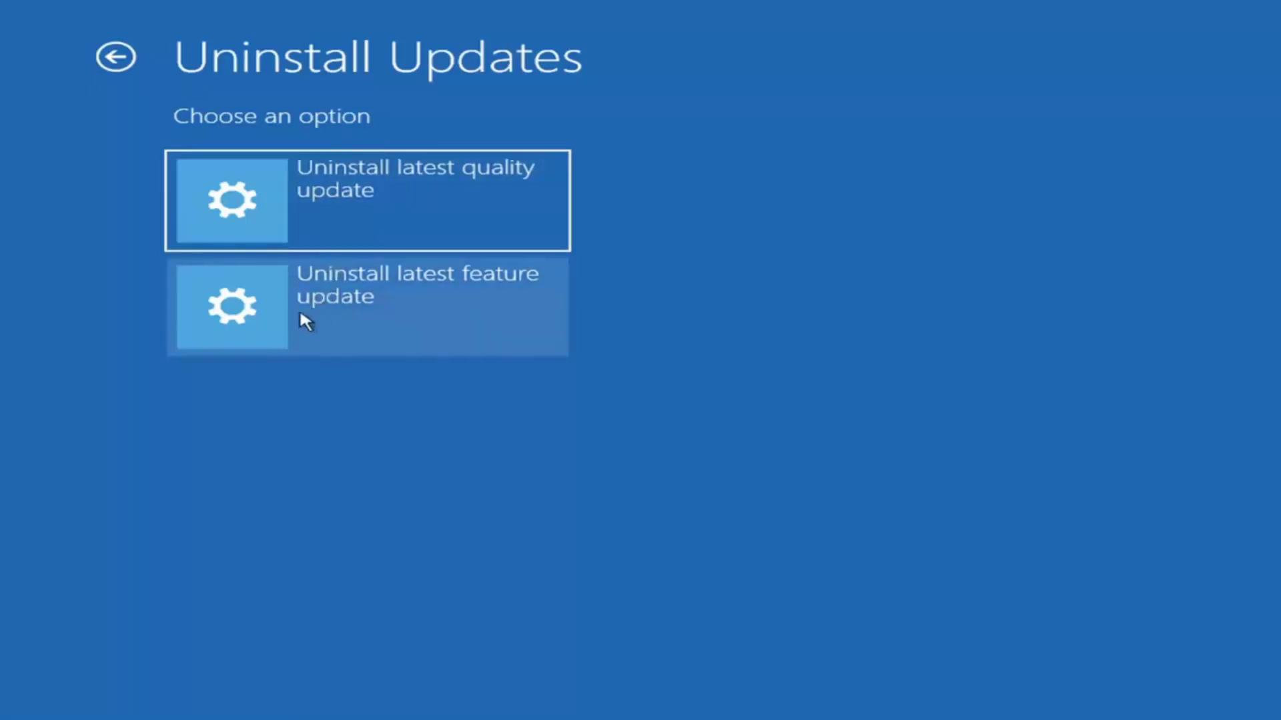
{"action": "left_click", "coordinate": [117, 57]}
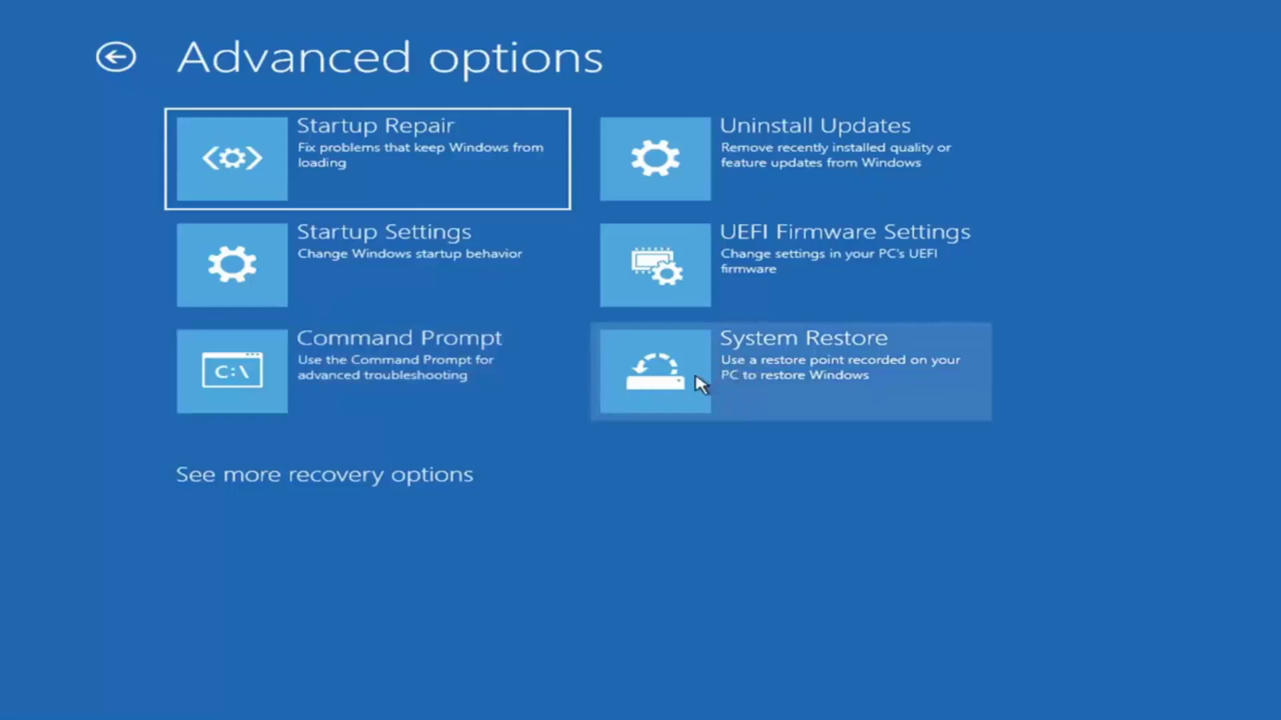
Step: Restore the system to the 7/9/2021 12:37:05 PM "Before Updates" restore point, restart the computer and dismiss the completion message
{"action": "left_click", "coordinate": [820, 400]}
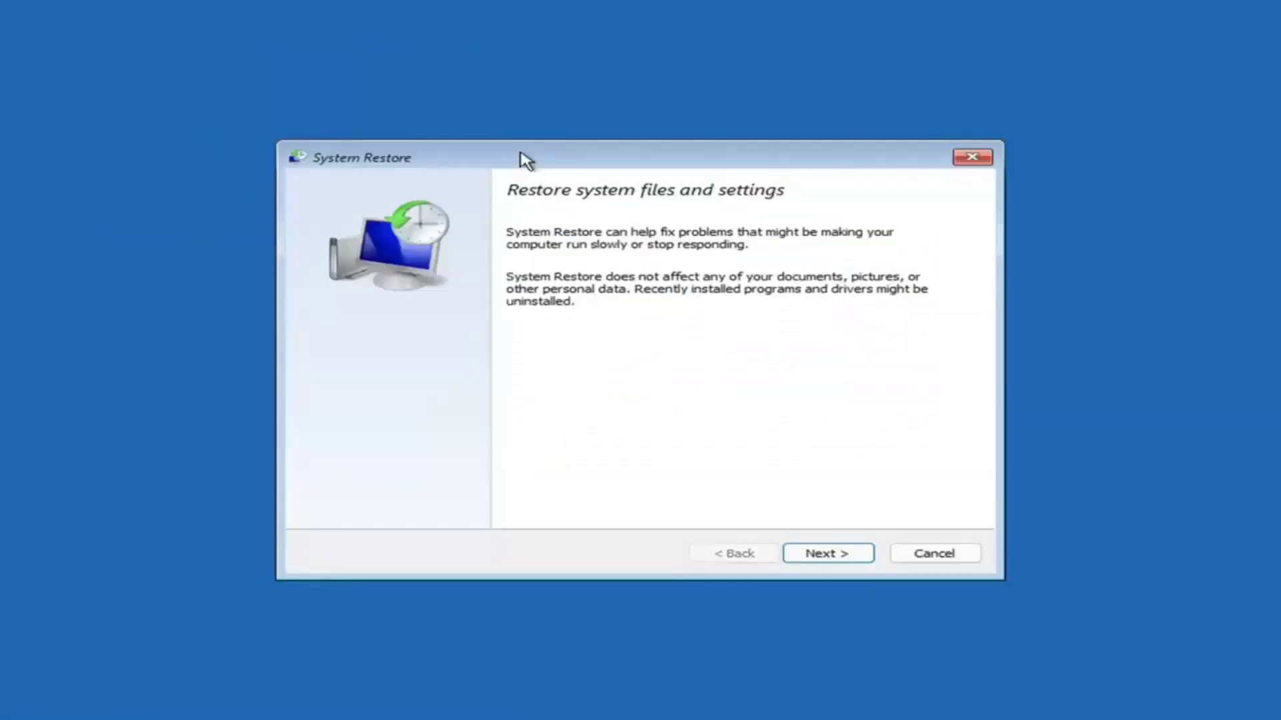
{"action": "left_click", "coordinate": [815, 554]}
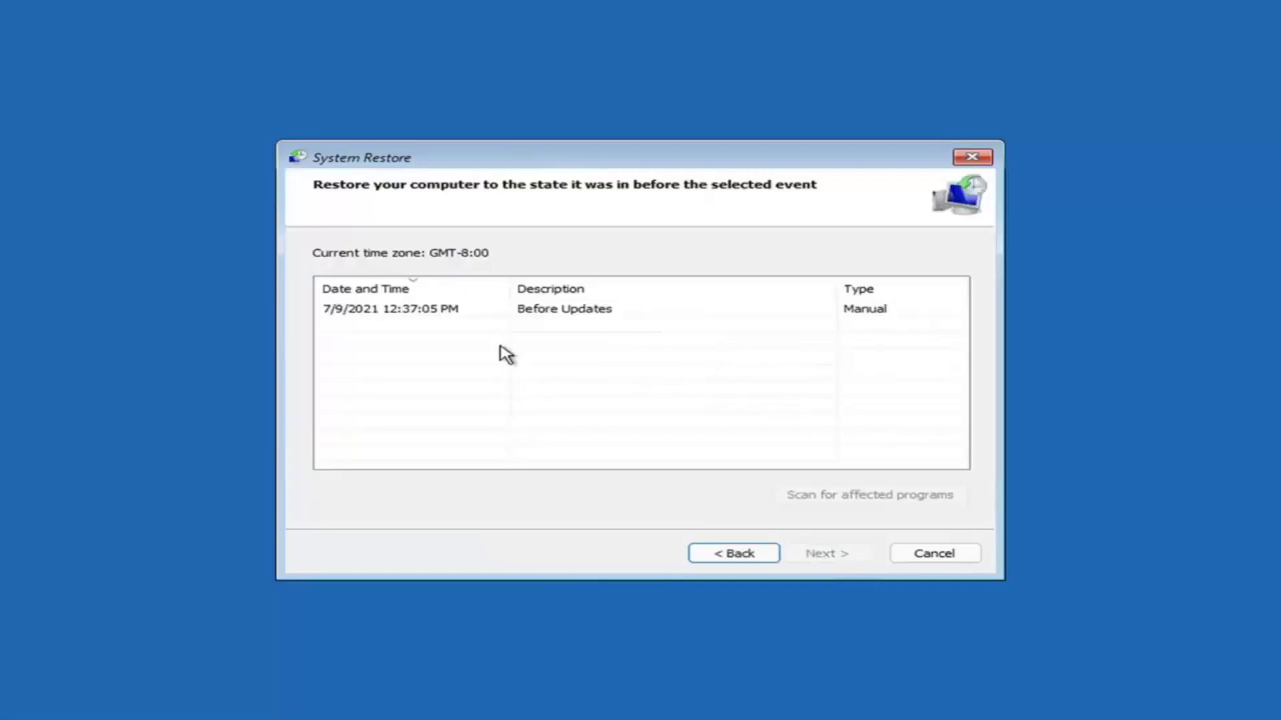
{"action": "left_click", "coordinate": [394, 311]}
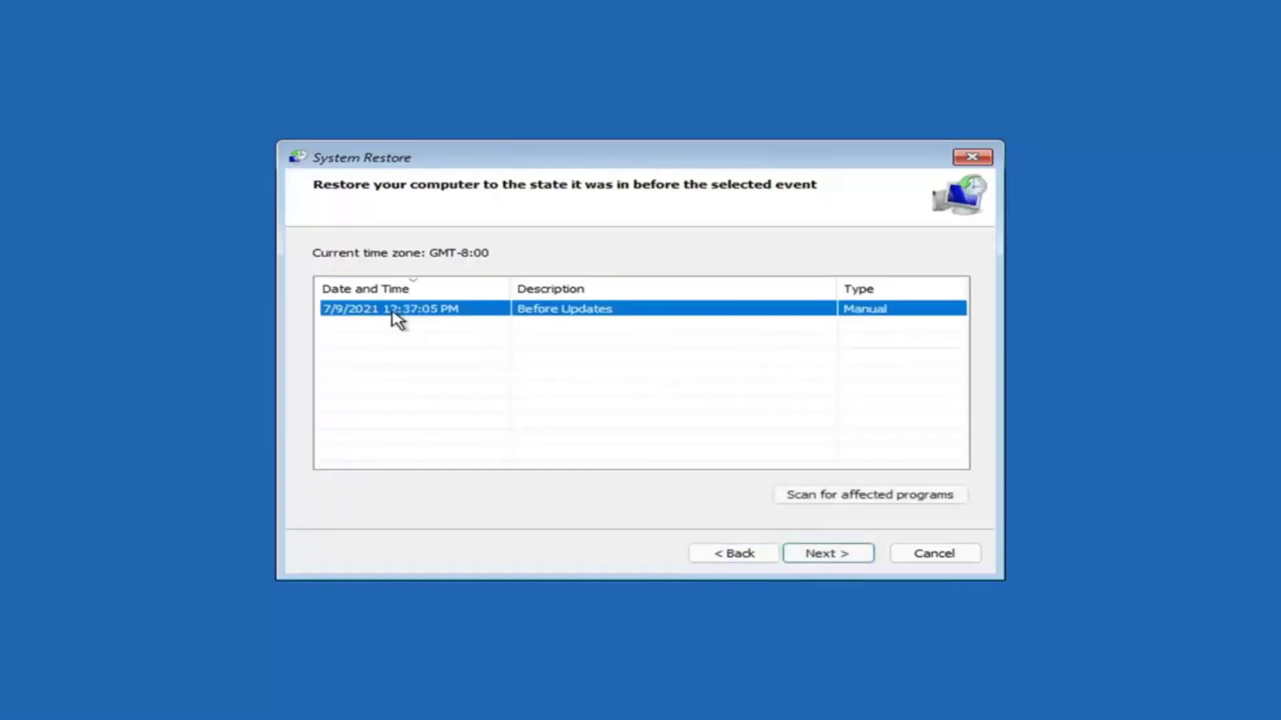
{"action": "left_click", "coordinate": [842, 559]}
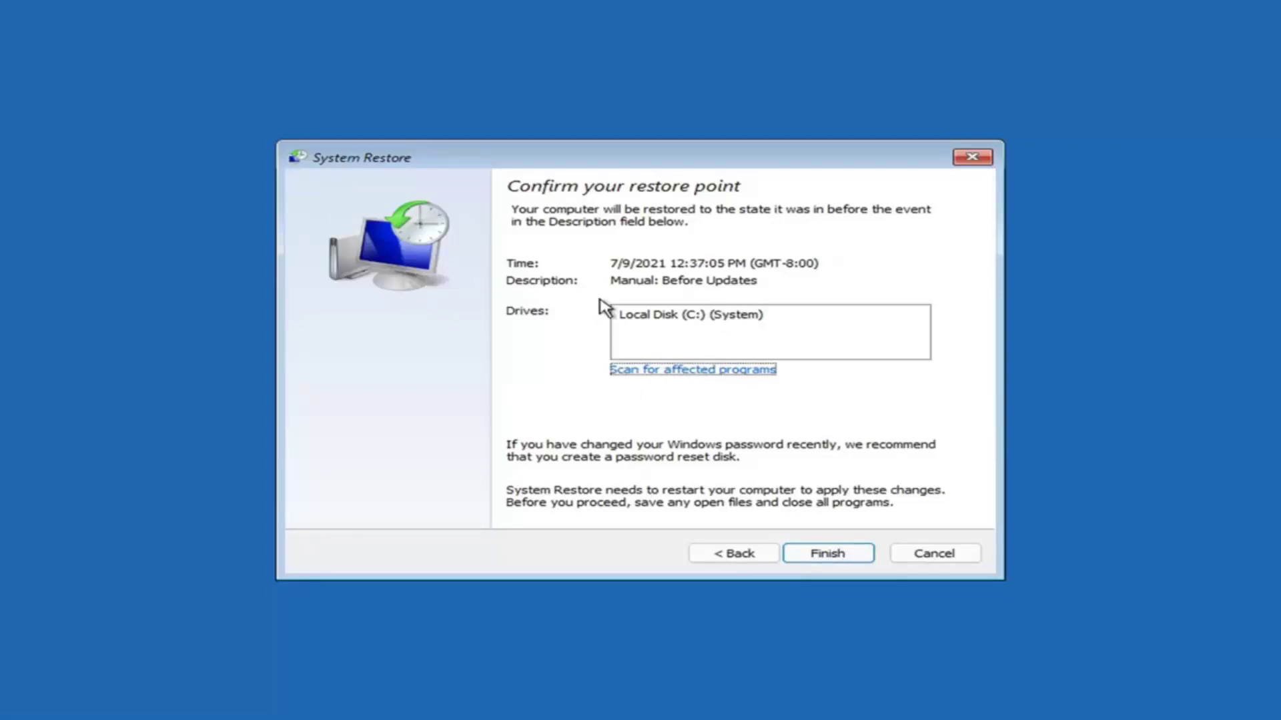
{"action": "left_click", "coordinate": [828, 560]}
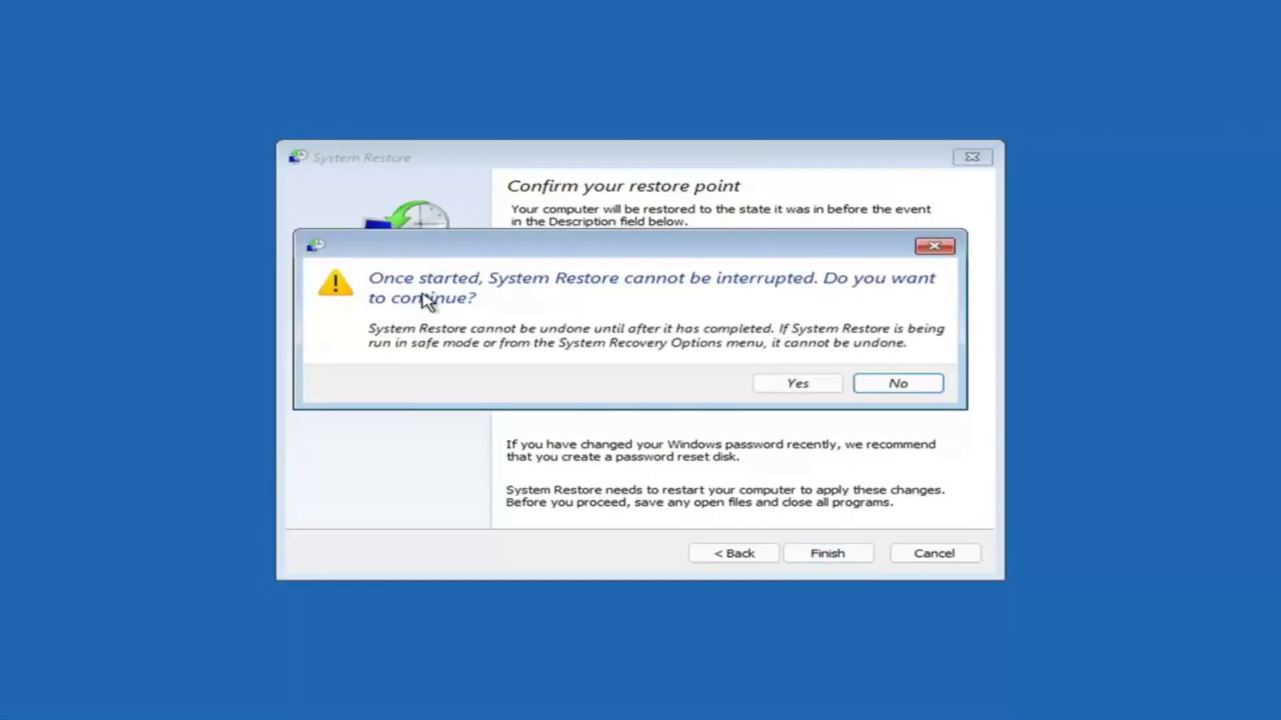
{"action": "left_click", "coordinate": [801, 393]}
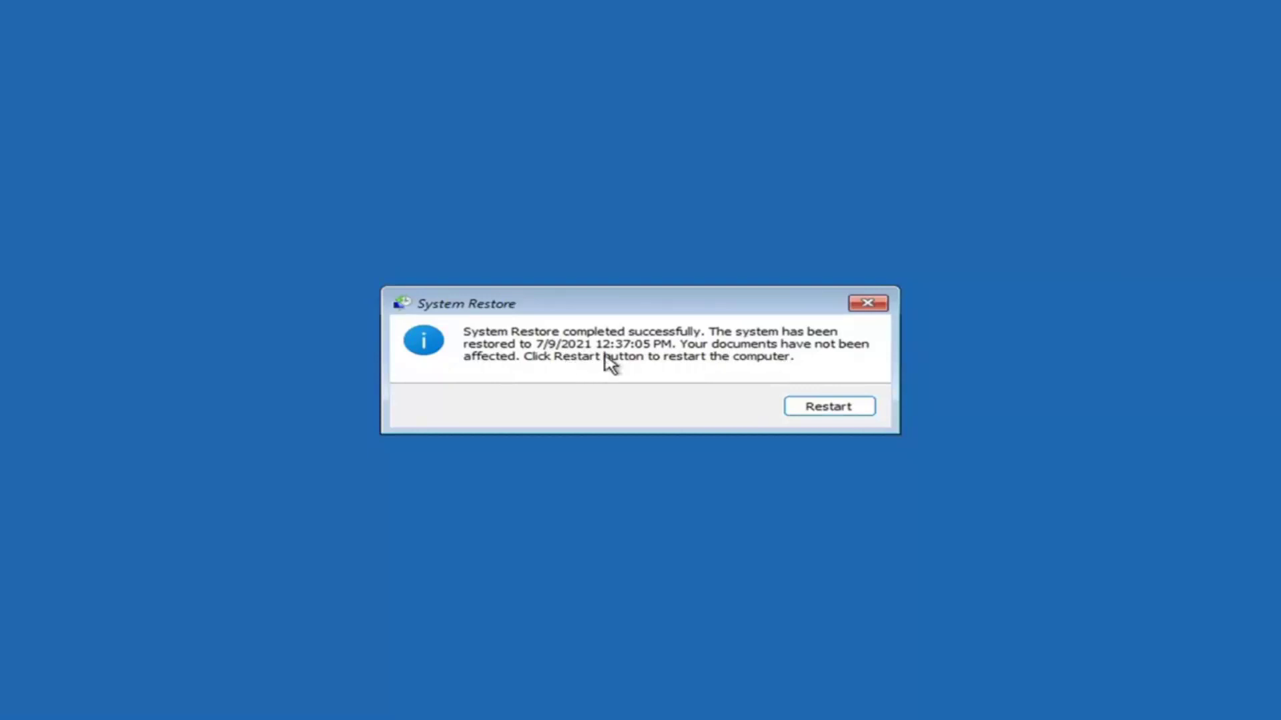
{"action": "left_click", "coordinate": [821, 409]}
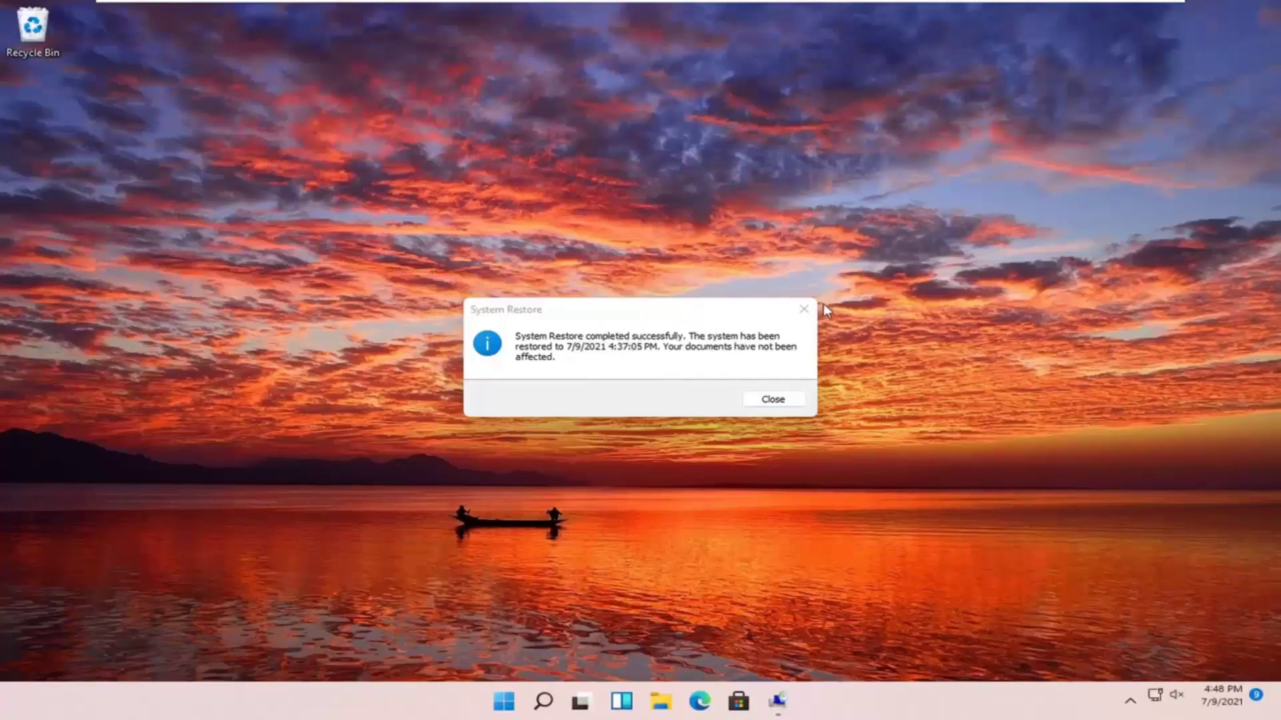
{"action": "left_click", "coordinate": [804, 309]}
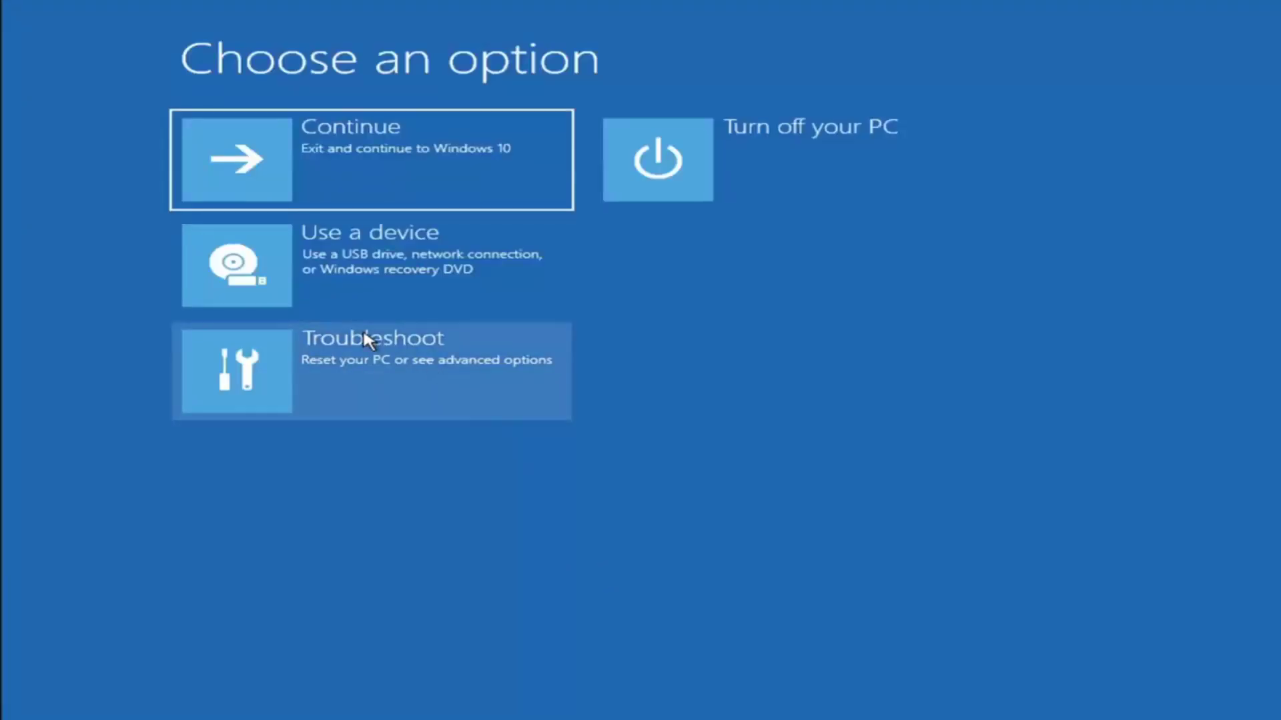
Step: Review the Reset this PC choices for keeping or removing files, and return to the main recovery options
{"action": "left_click", "coordinate": [373, 371]}
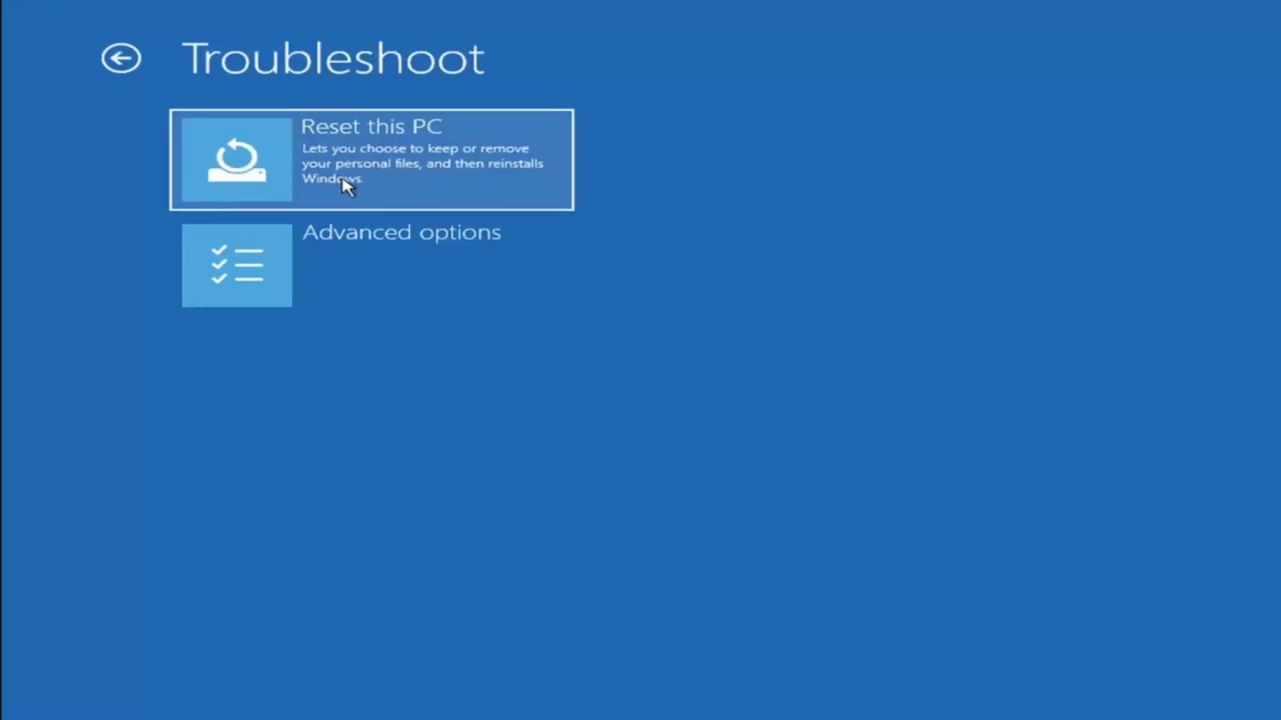
{"action": "left_click", "coordinate": [420, 179]}
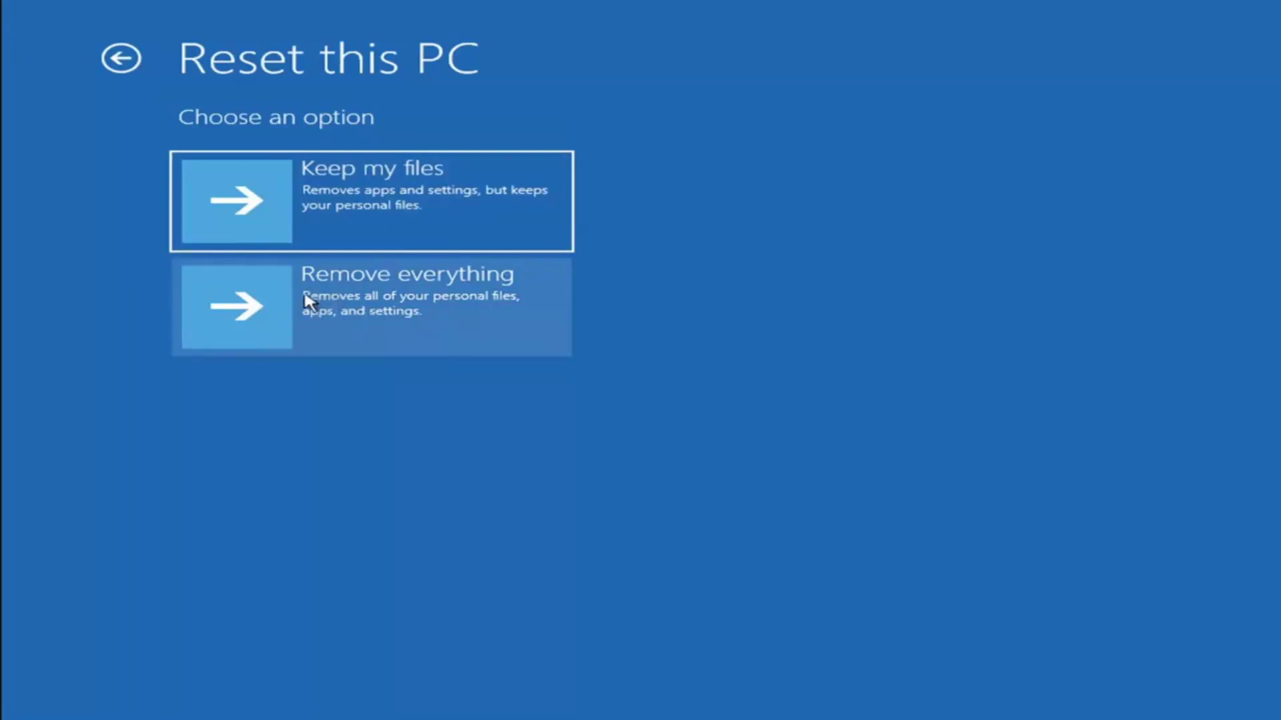
{"action": "left_click", "coordinate": [360, 173]}
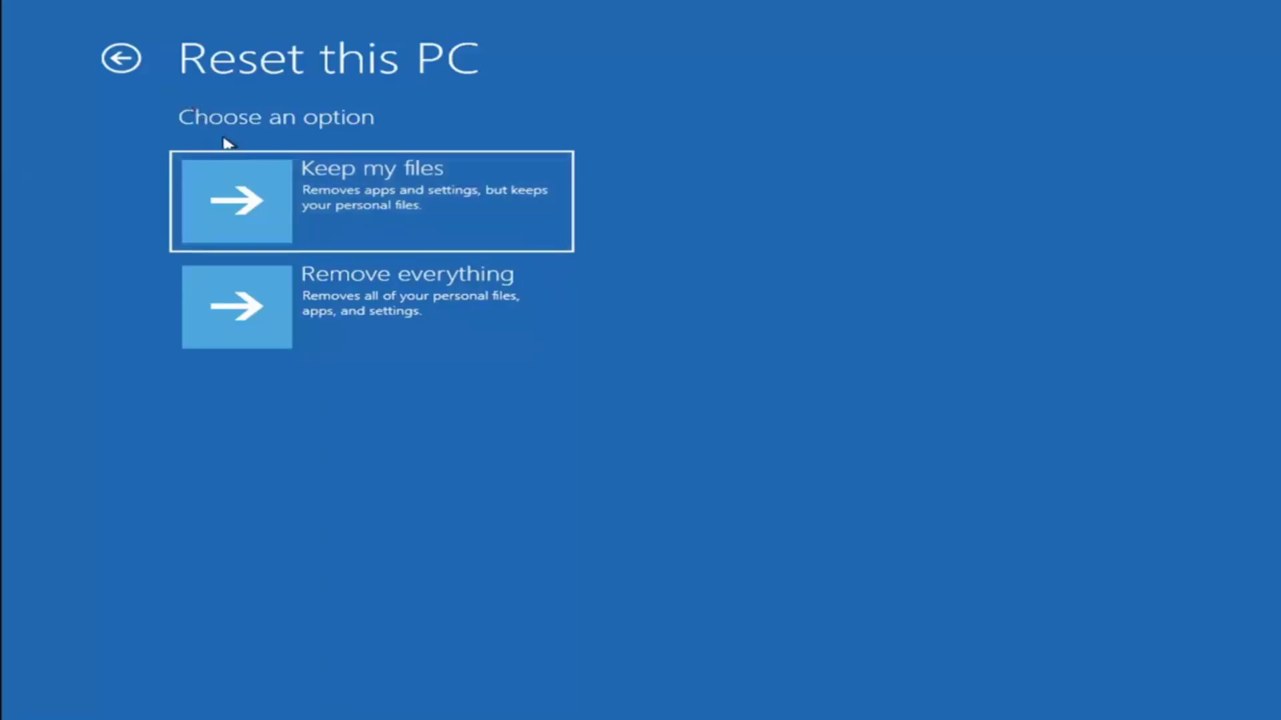
{"action": "left_click", "coordinate": [127, 60]}
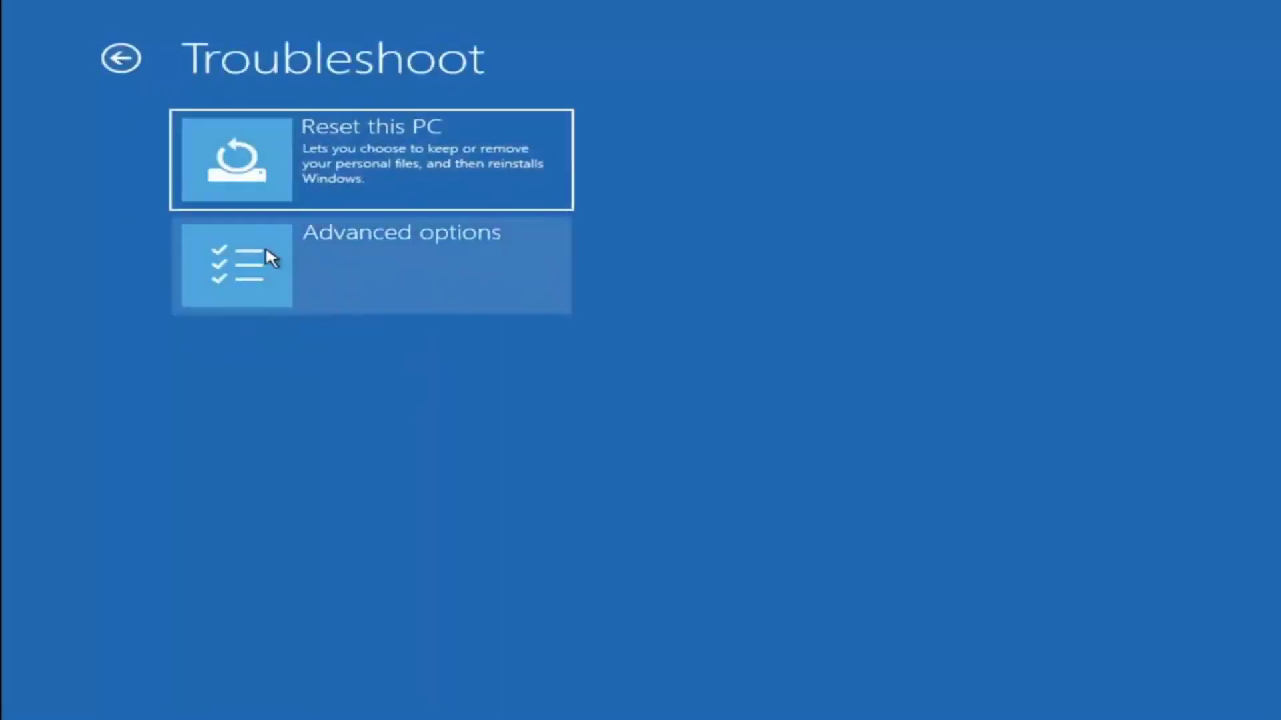
{"action": "left_click", "coordinate": [121, 57]}
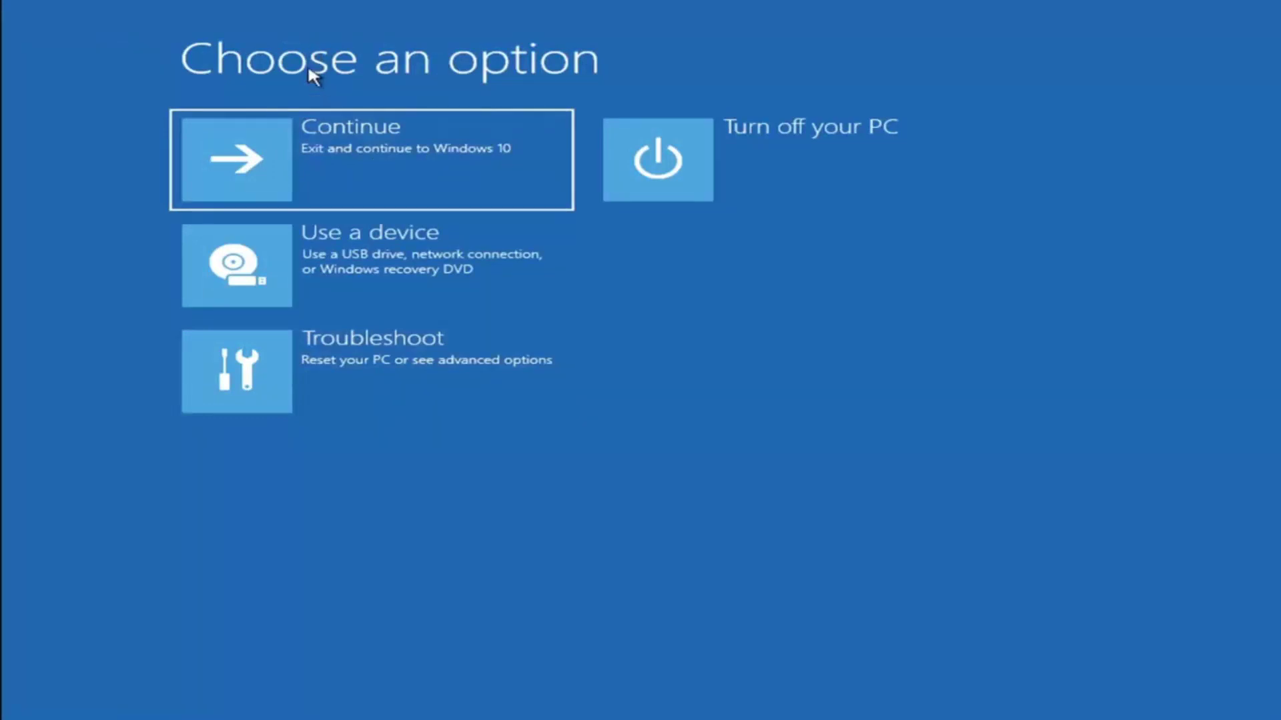
Step: Open a Command Prompt from the advanced troubleshooting options
{"action": "left_click", "coordinate": [387, 374]}
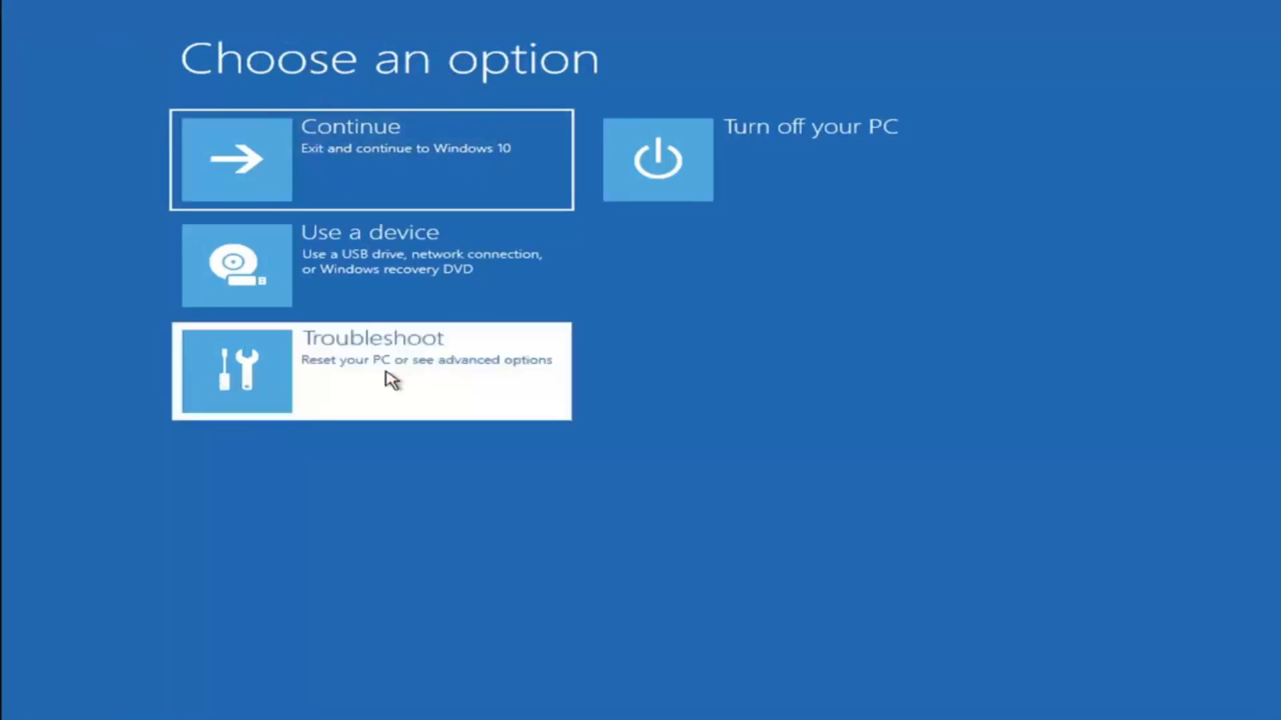
{"action": "left_click", "coordinate": [297, 271]}
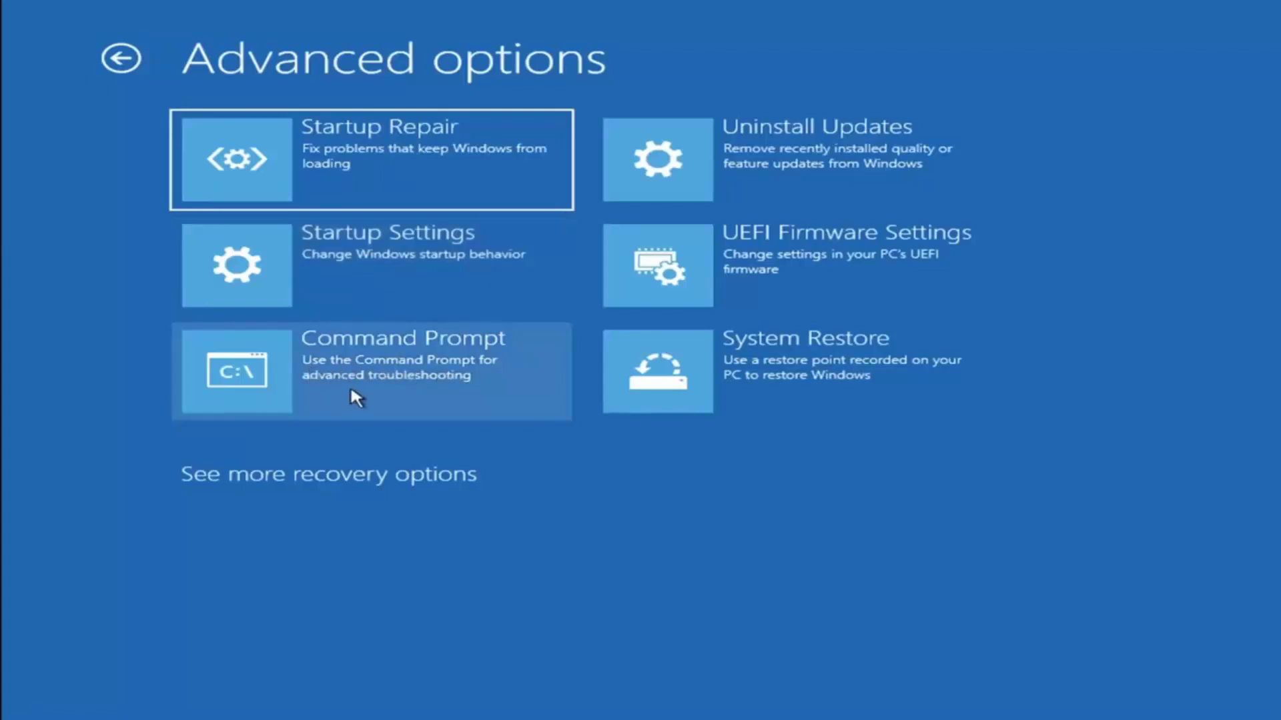
{"action": "left_click", "coordinate": [327, 388]}
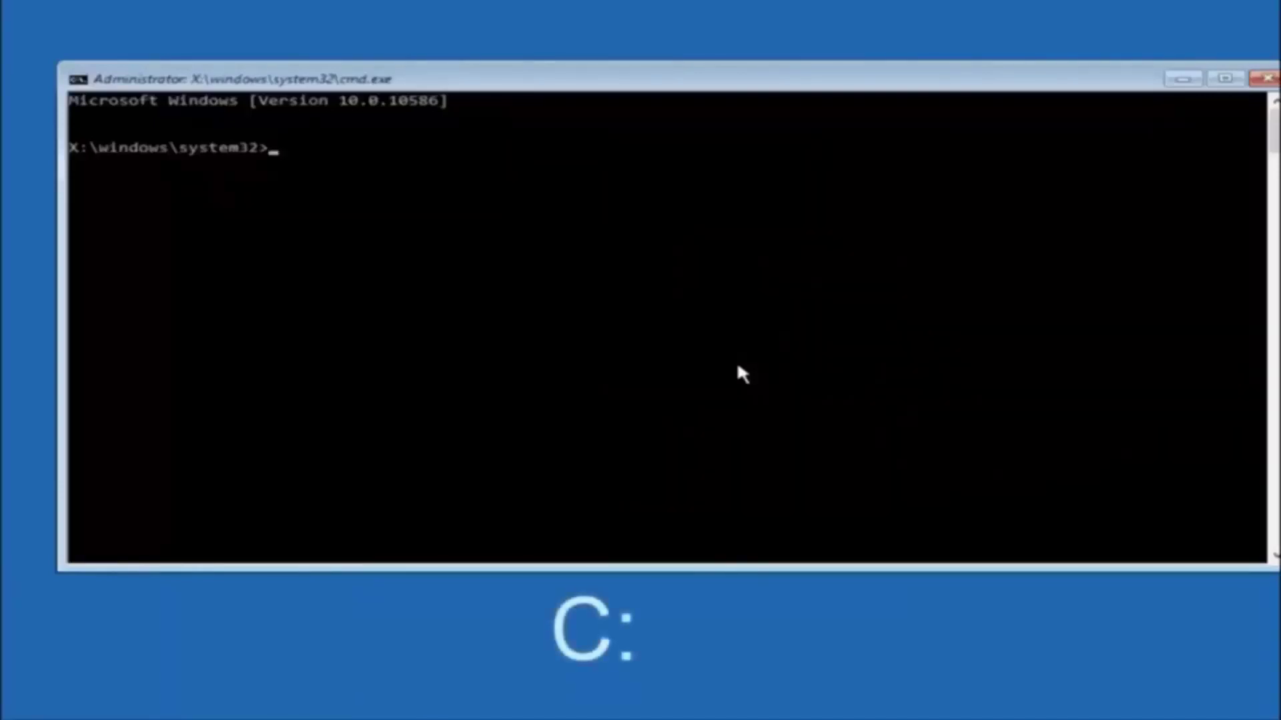
Step: Switch to the C: drive and list its contents with dir
{"action": "type", "text": "c:"}
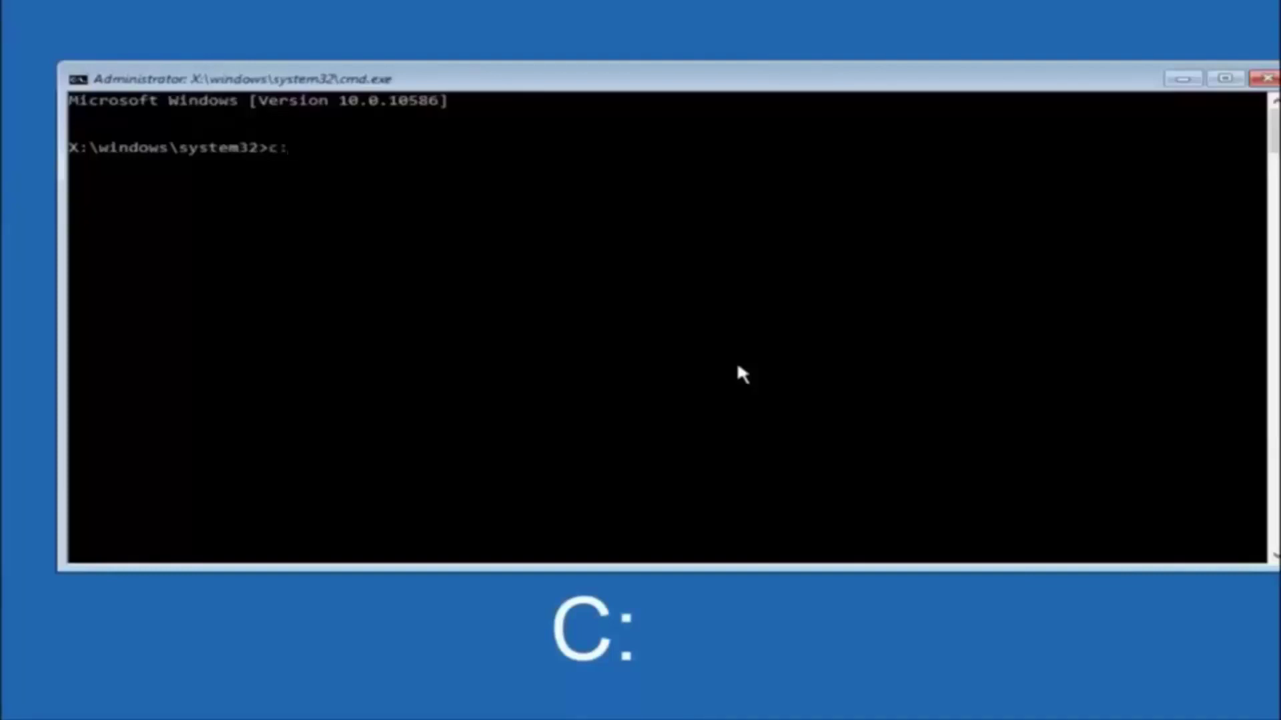
{"action": "key", "text": "Return"}
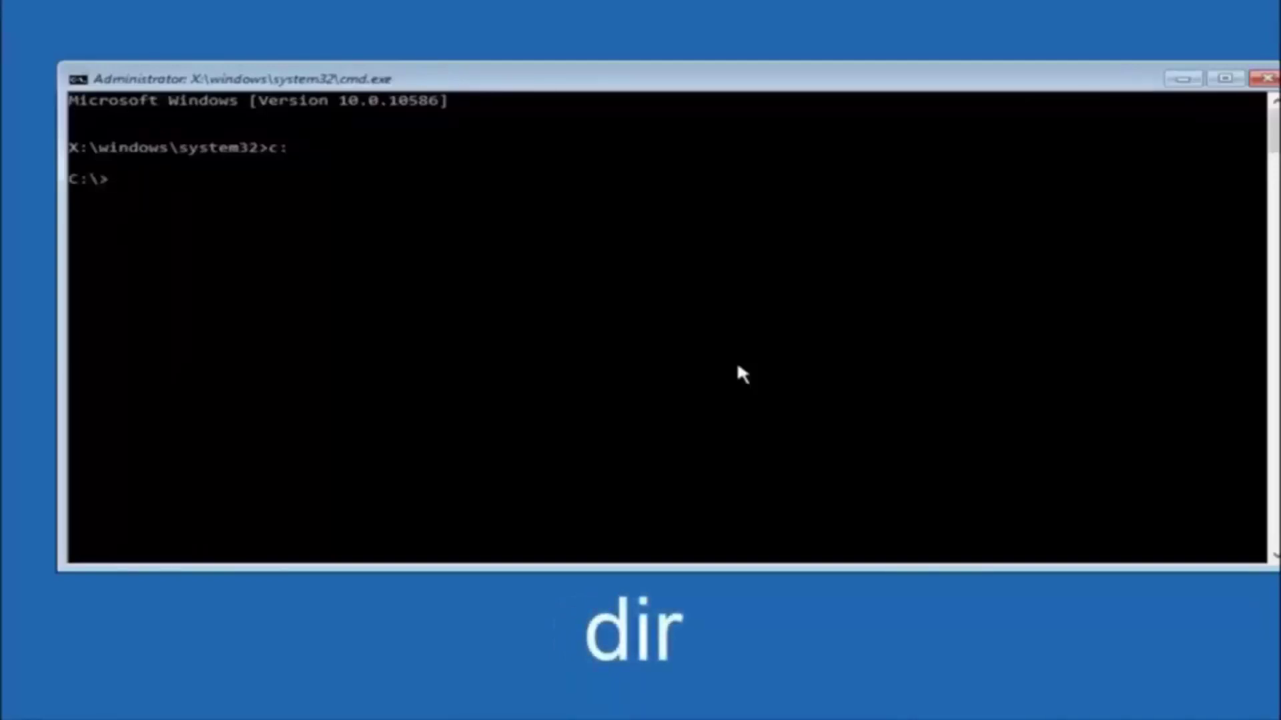
{"action": "type", "text": "dir"}
{"action": "key", "text": "Return"}
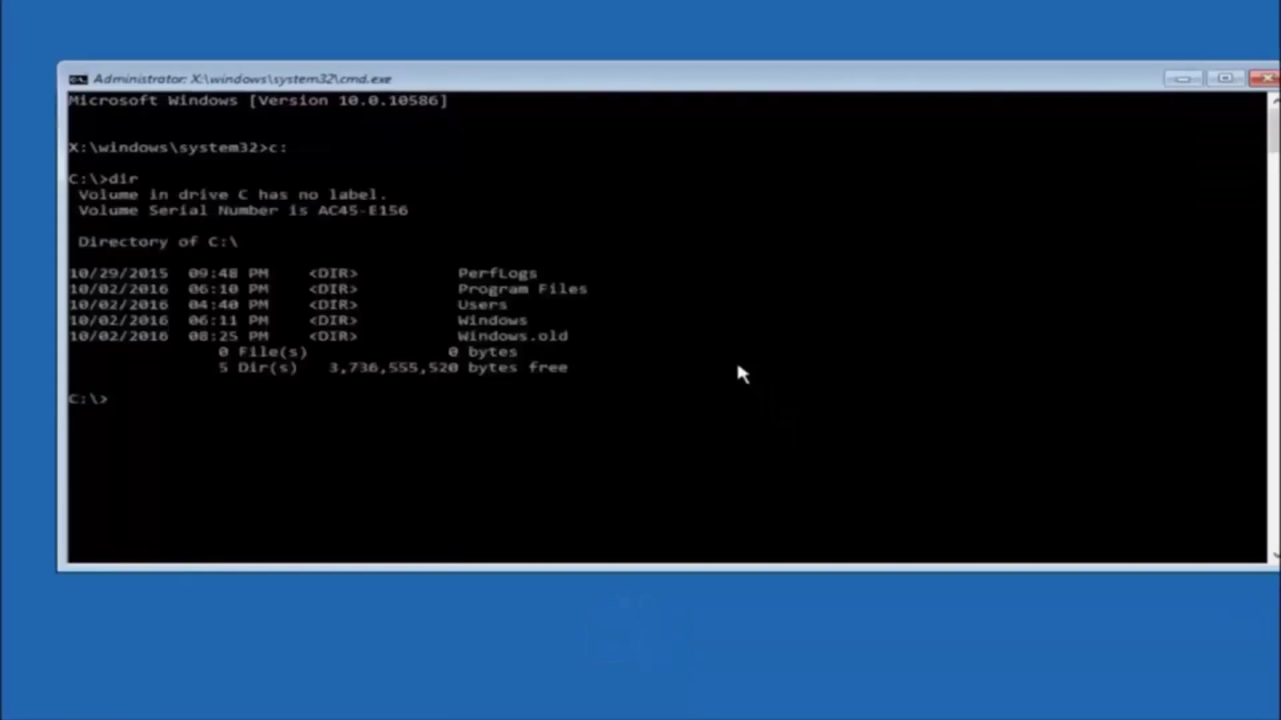
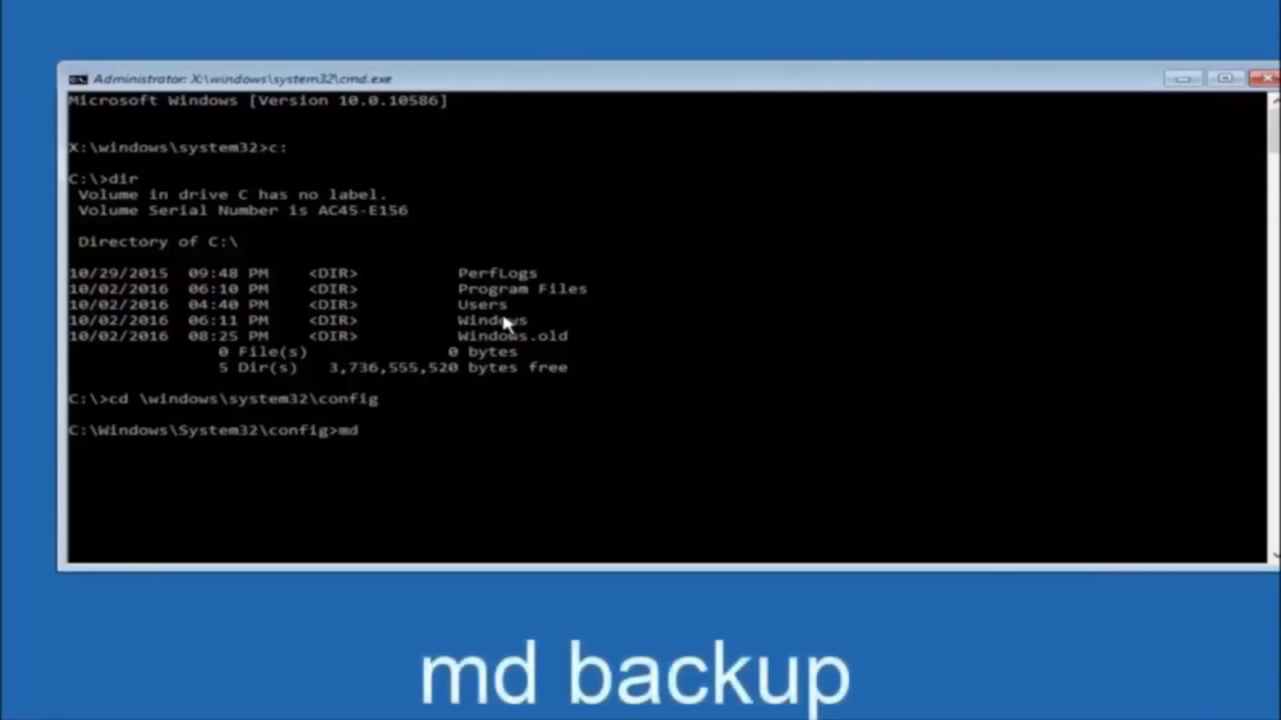
Step: Complete the md command with the folder name backup in C:\Windows\System32\config
{"action": "type", "text": "backup"}
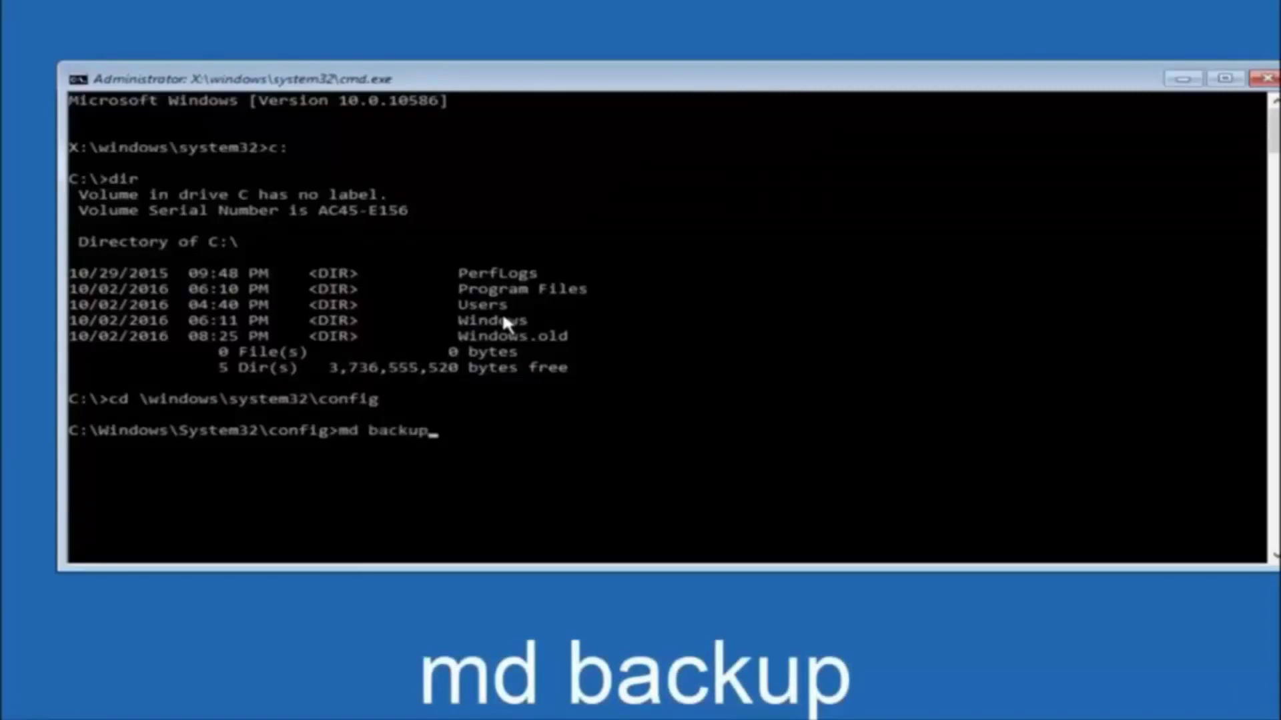
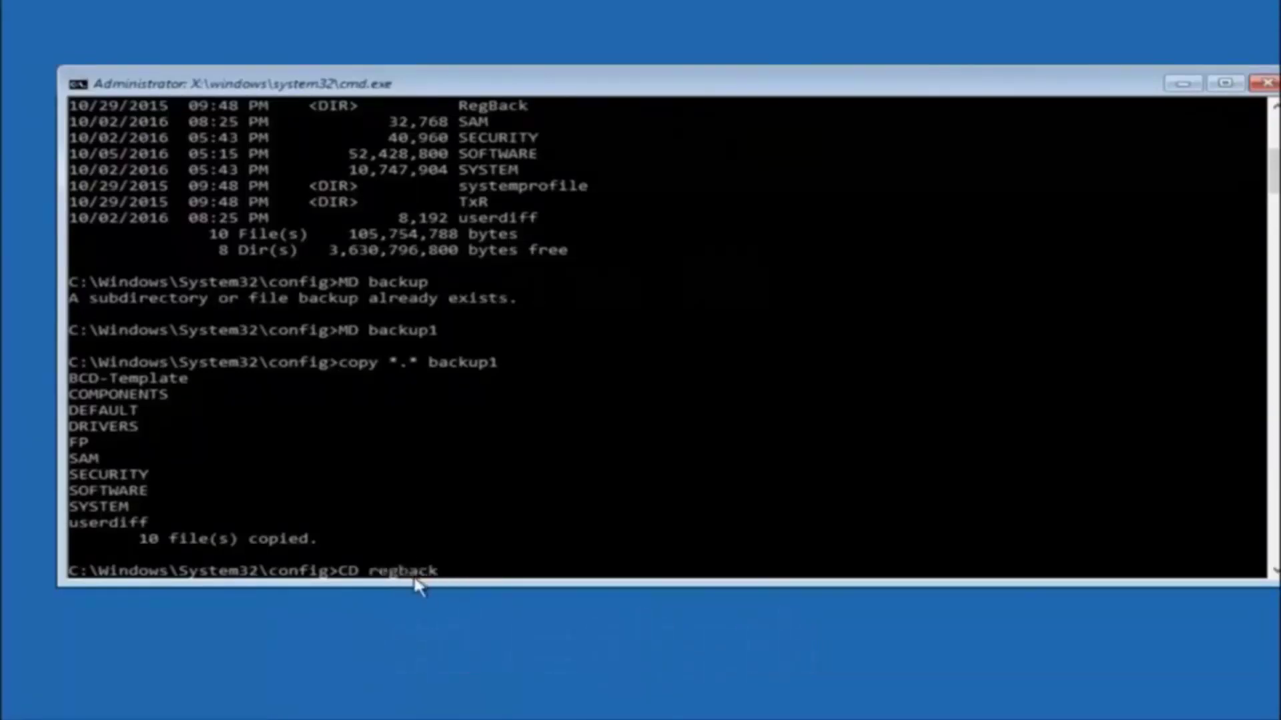
Step: Change into the regback folder inside config and list its contents with dir
{"action": "key", "text": "Return"}
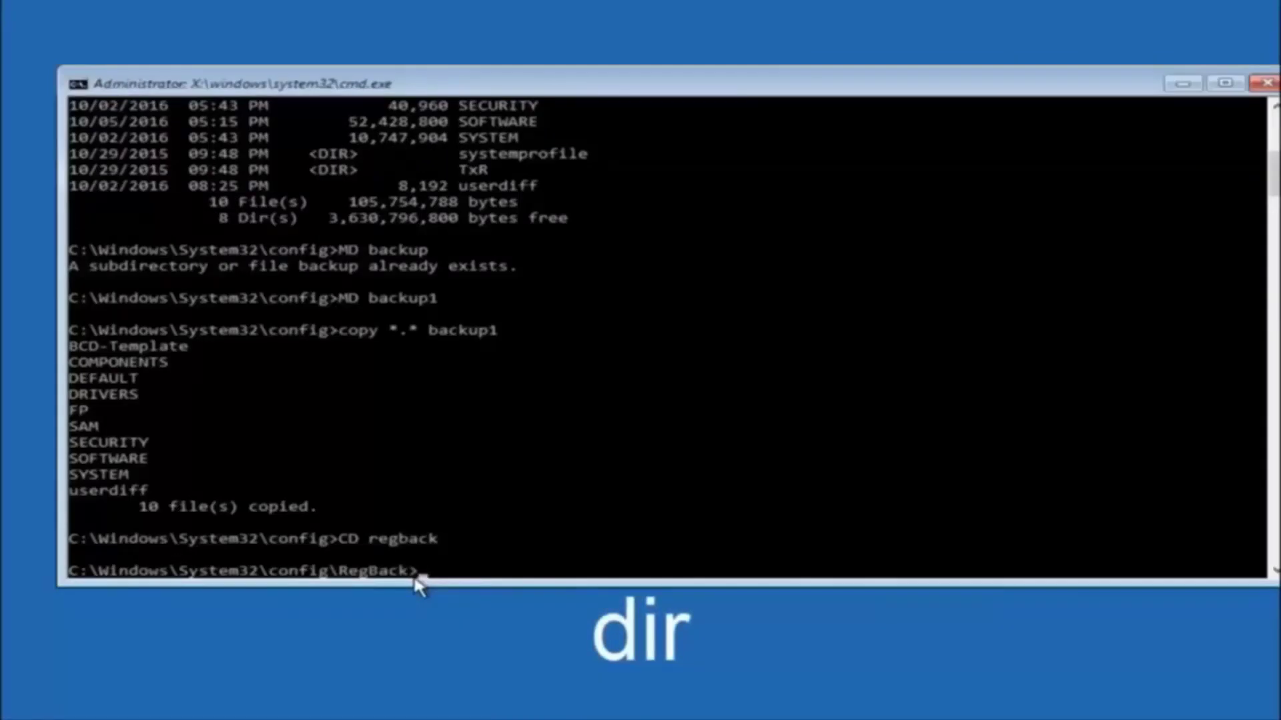
{"action": "type", "text": "dir"}
{"action": "key", "text": "Return"}
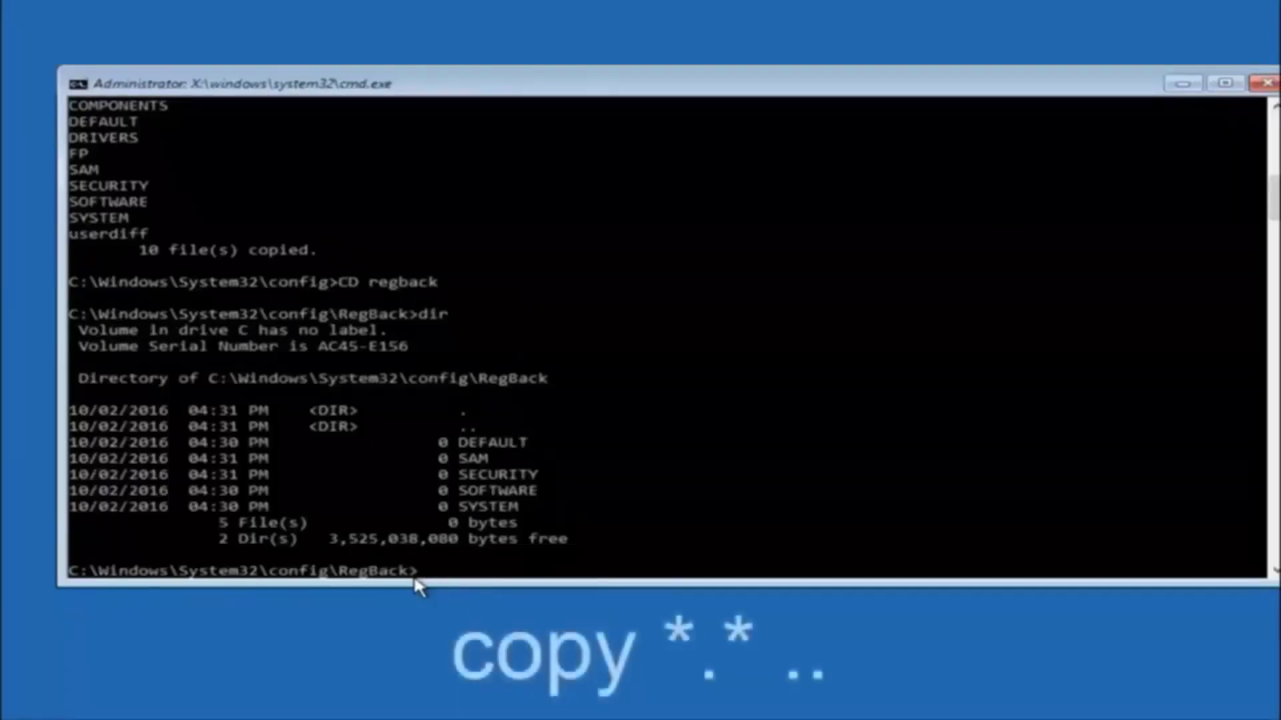
Step: Copy all files from the RegBack folder into its parent config folder with copy *.* .
{"action": "type", "text": "copy"}
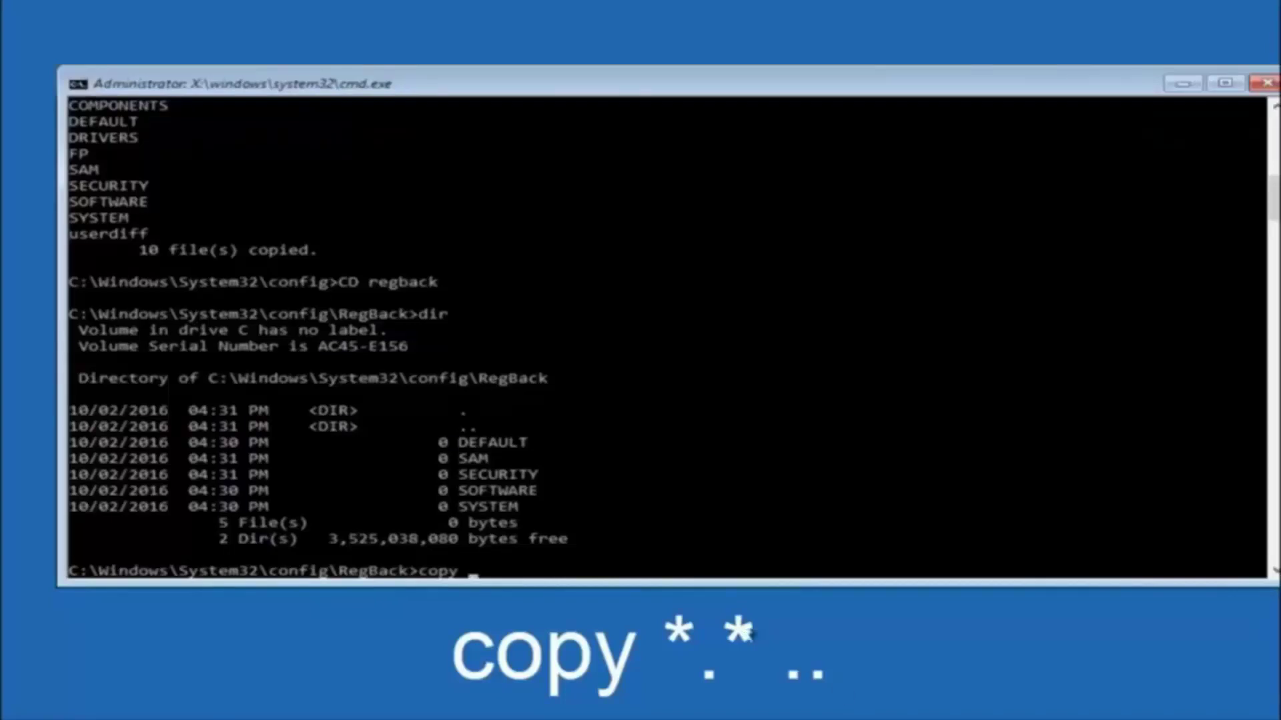
{"action": "left_click", "coordinate": [474, 572]}
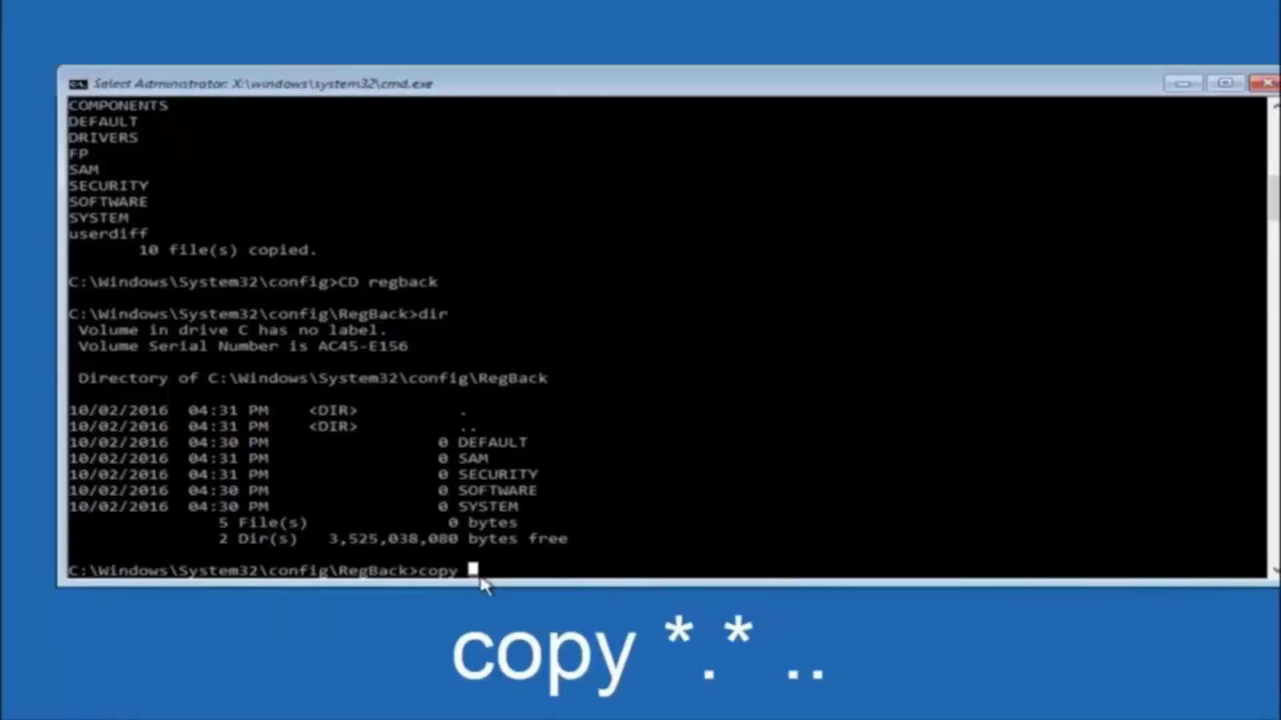